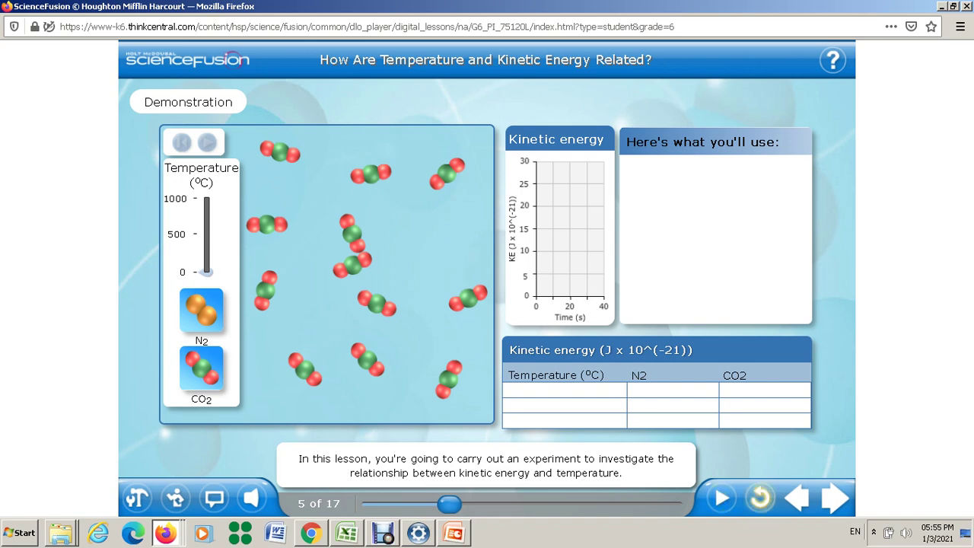
Replay the demonstration slide and pause it at the fixed-volume container explanation.
click(760, 498)
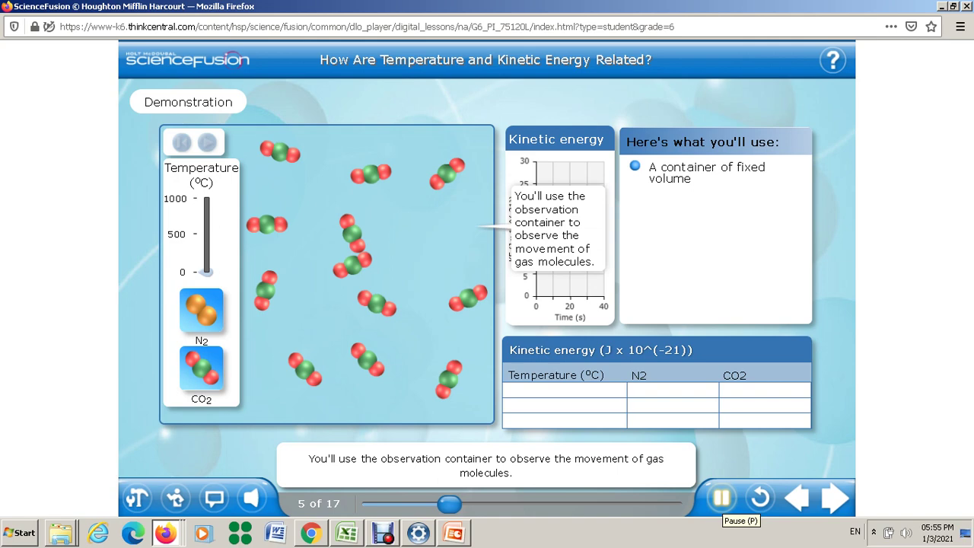
click(721, 498)
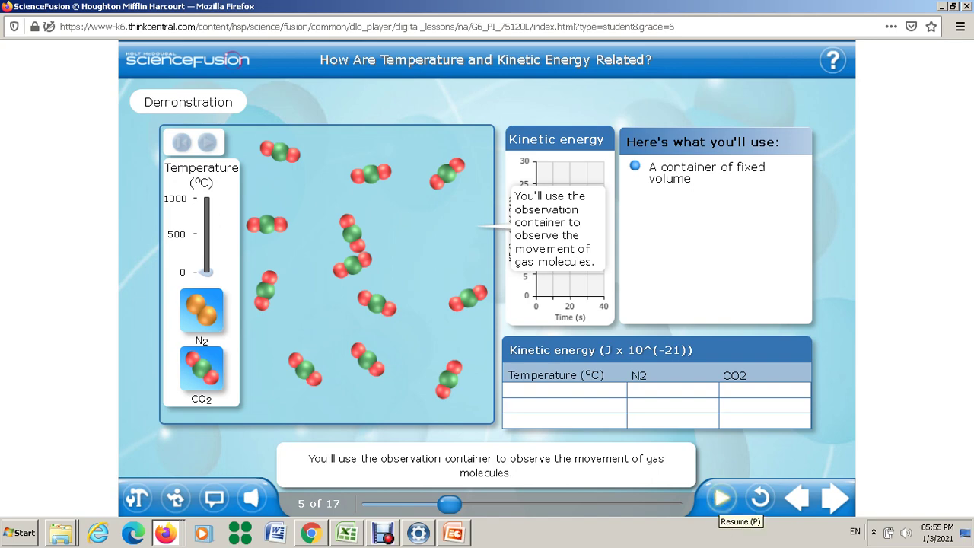
Resume the narration and let it play on to slide 6, Make a prediction.
click(722, 498)
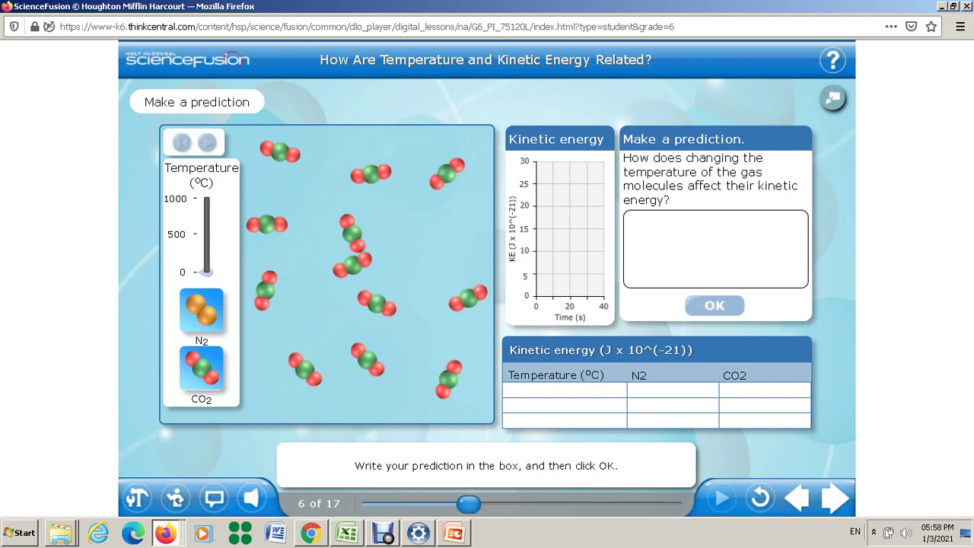
Enter a single period as the prediction and submit it.
click(633, 220)
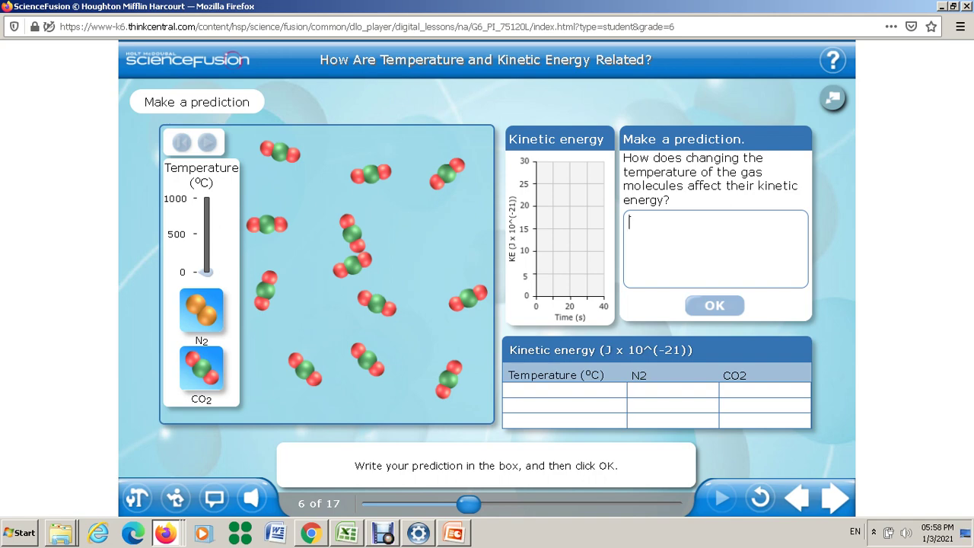
text(.)
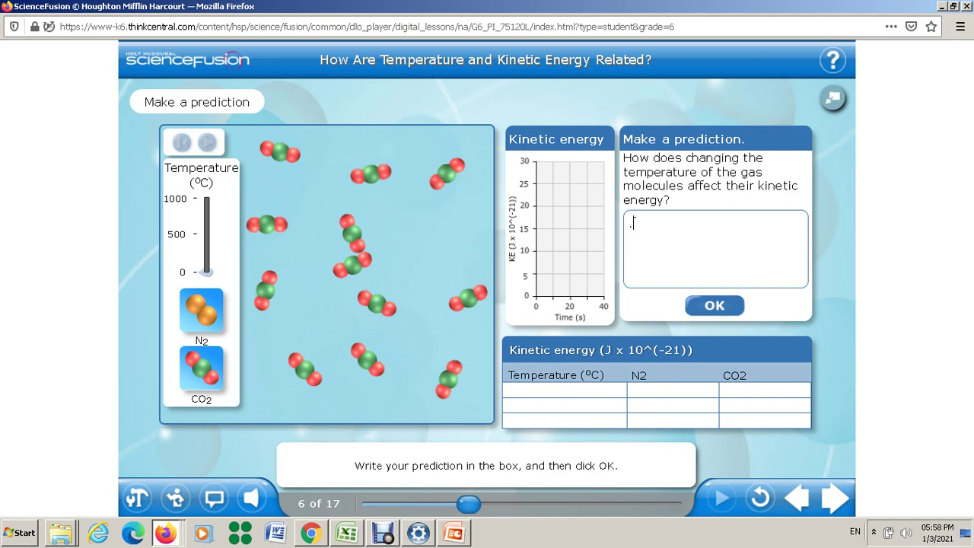
key(Return)
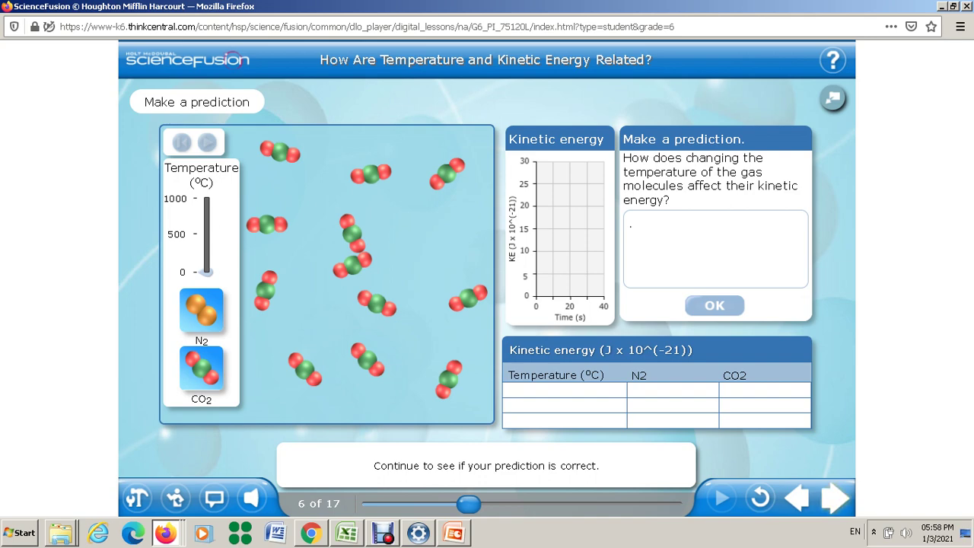
Advance the lesson to slide 7 of 17, Plan your work.
key(alt+Tab)
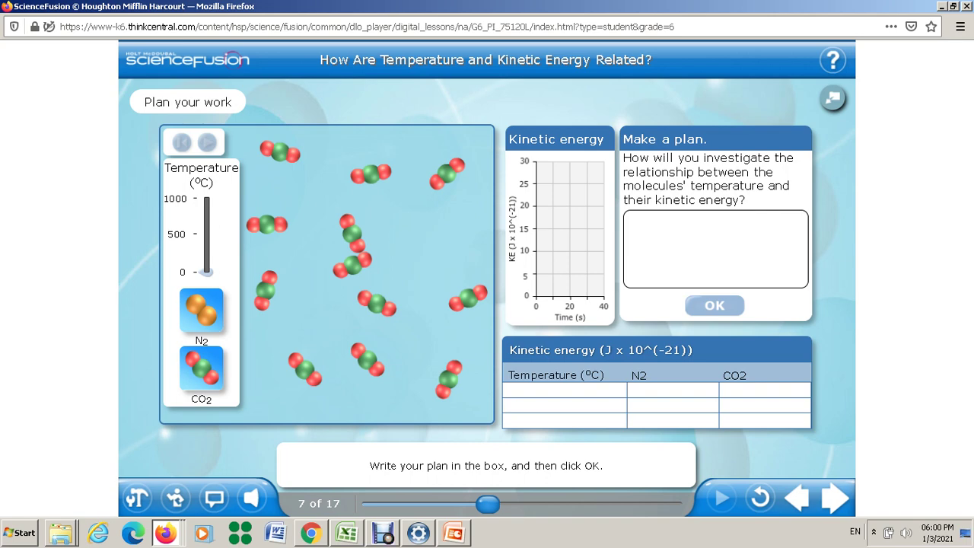
Enter a single period as the placeholder investigation plan.
click(631, 225)
text(.)
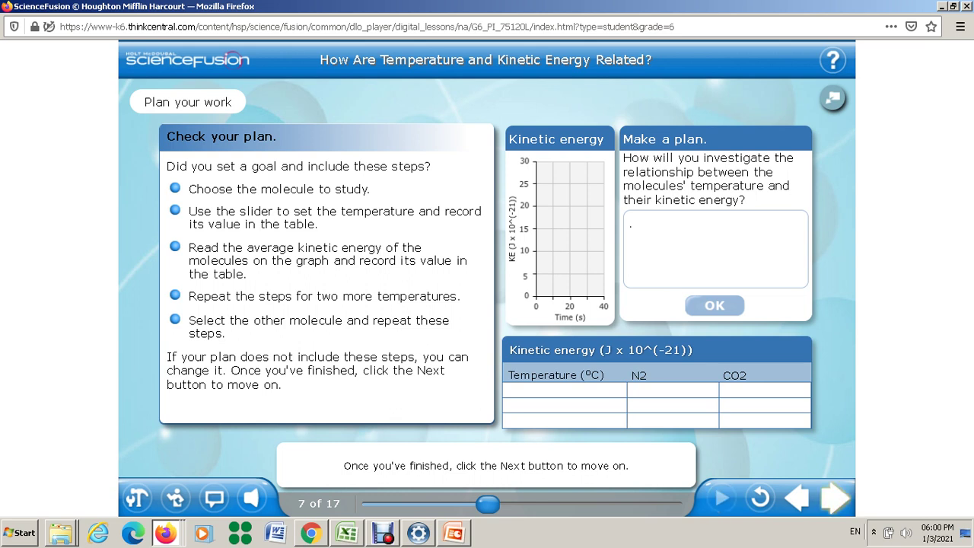
Go to slide 8 of 17, the Do it! simulation with N2 at 0 °C.
click(383, 533)
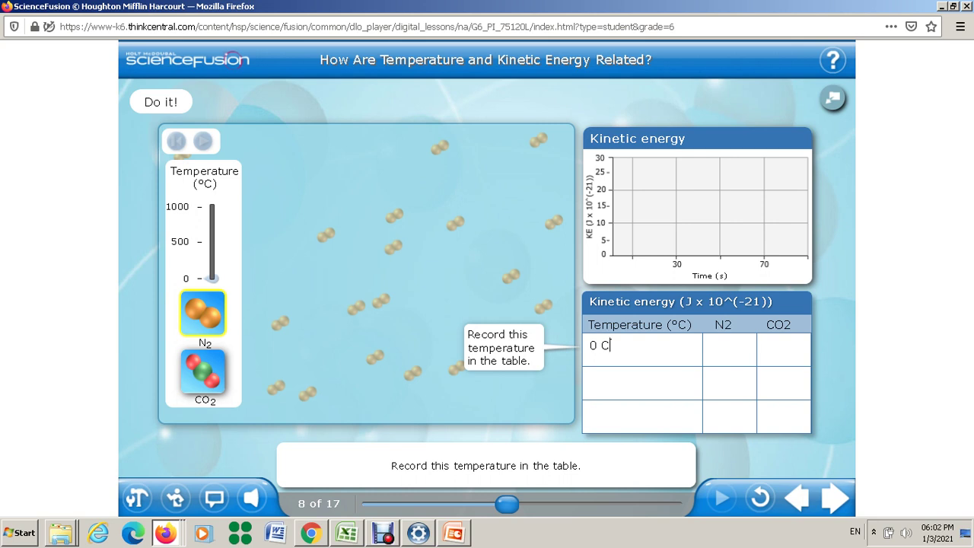
Confirm 0 C as the first row's temperature entry.
key(Return)
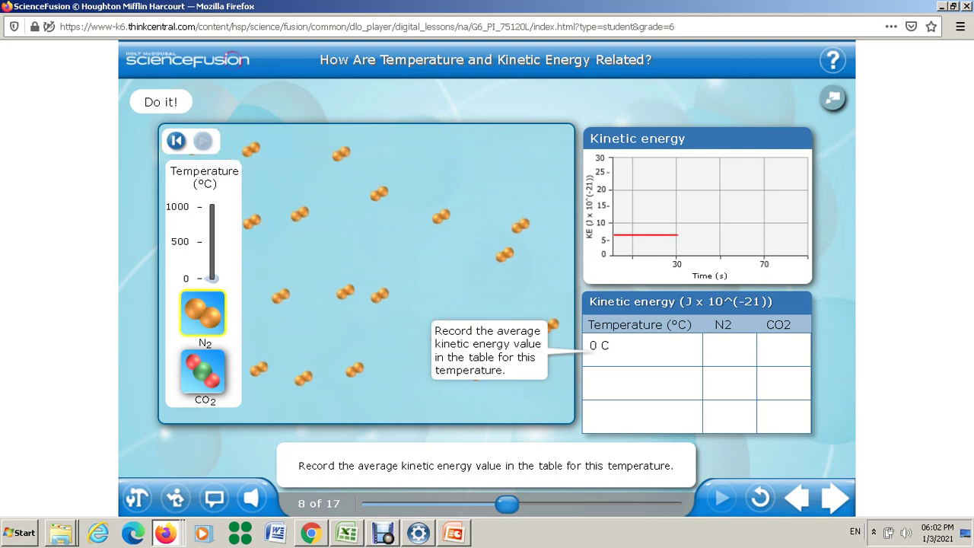
Record 6 as the N2 kinetic energy in the 0 C row.
click(723, 345)
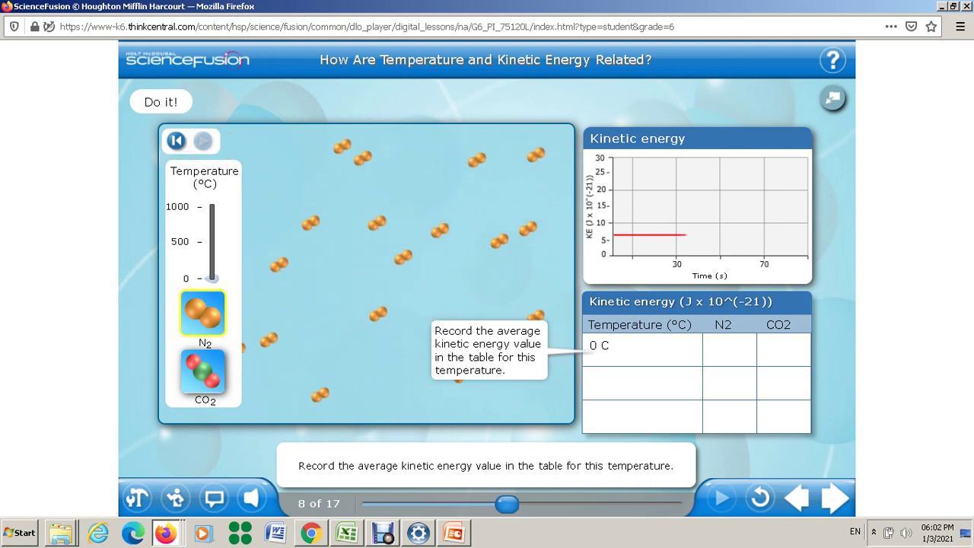
text(6)
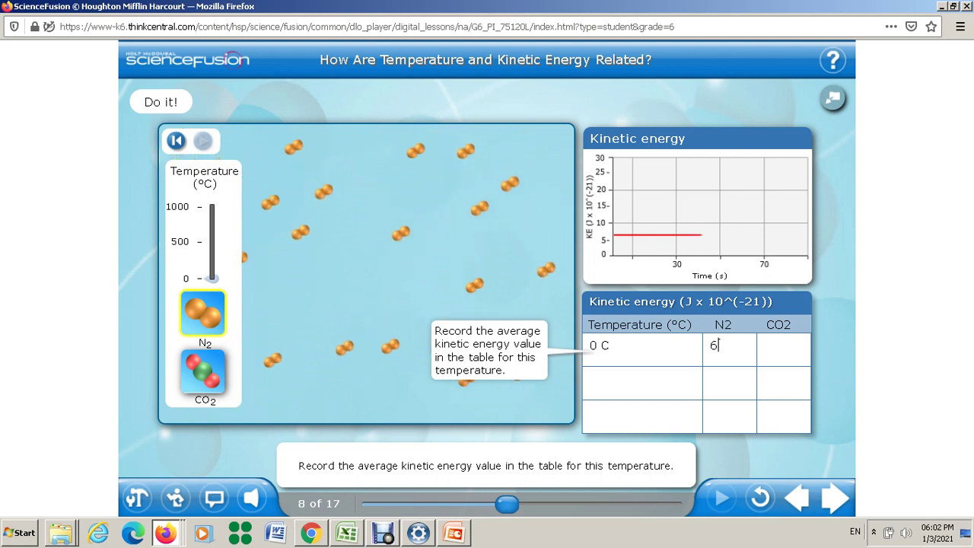
key(Return)
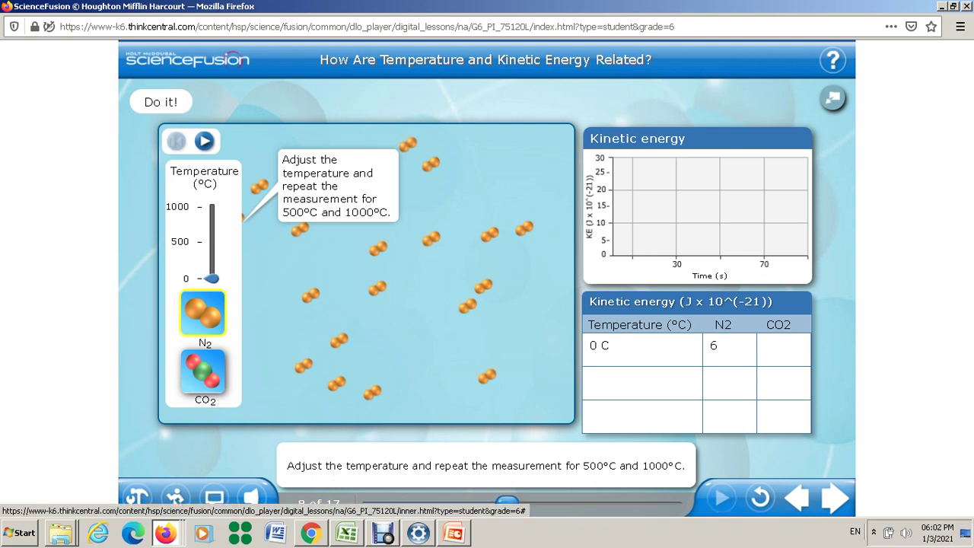
Run N2 at 500 °C and record 500 C with kinetic energy 16 in row two.
drag(212, 279, 212, 264)
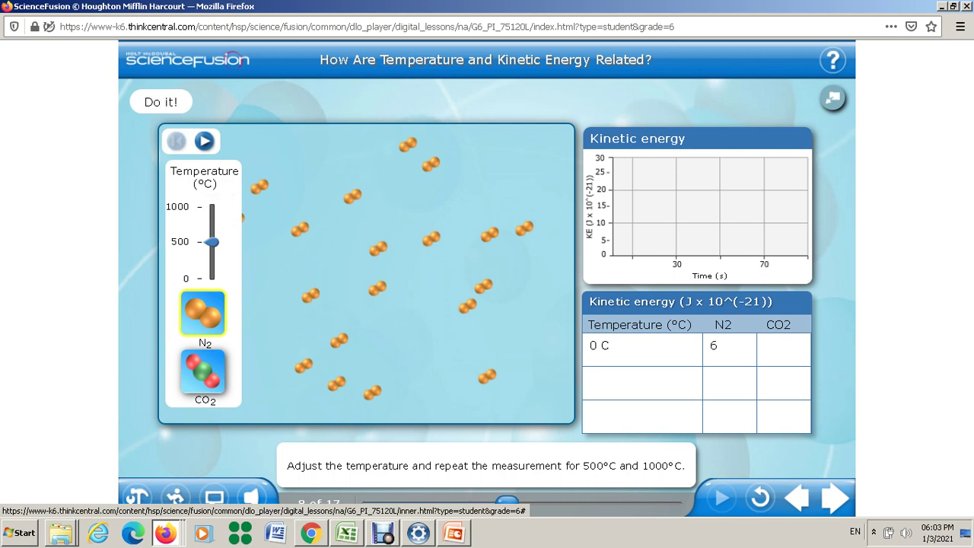
click(204, 141)
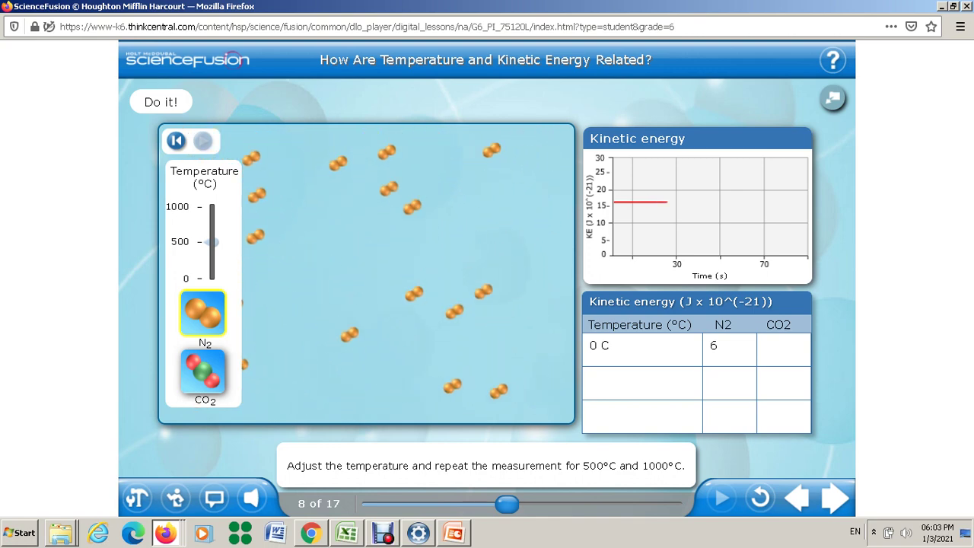
click(715, 378)
text(16)
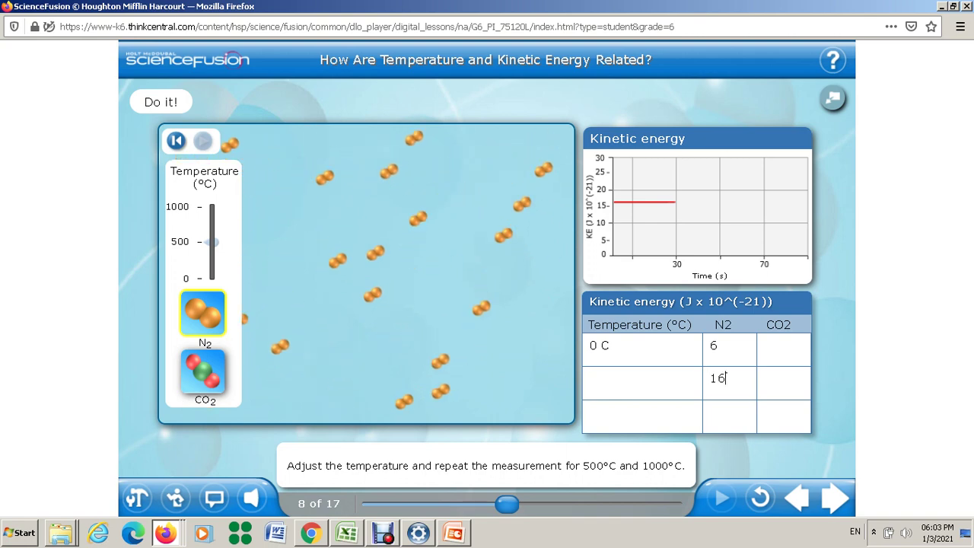
click(589, 378)
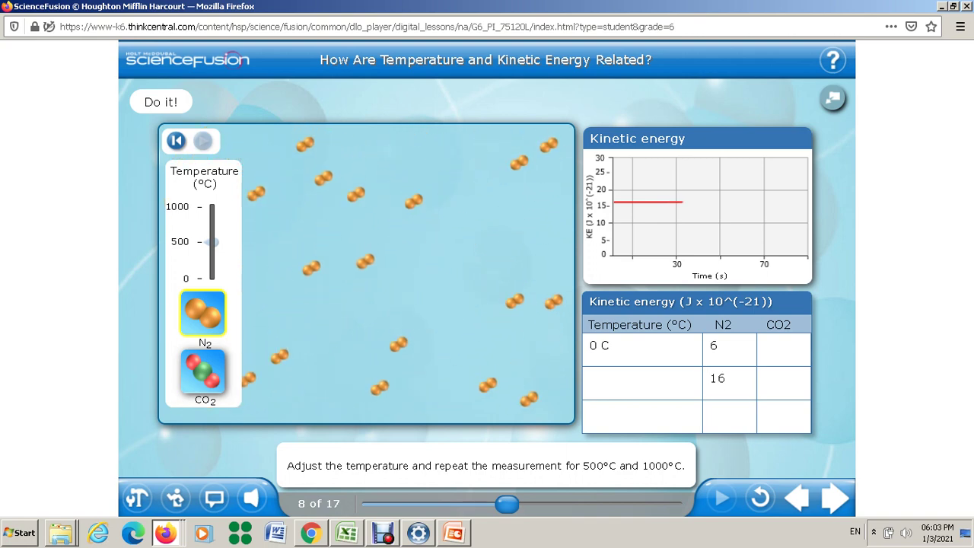
text(500 )
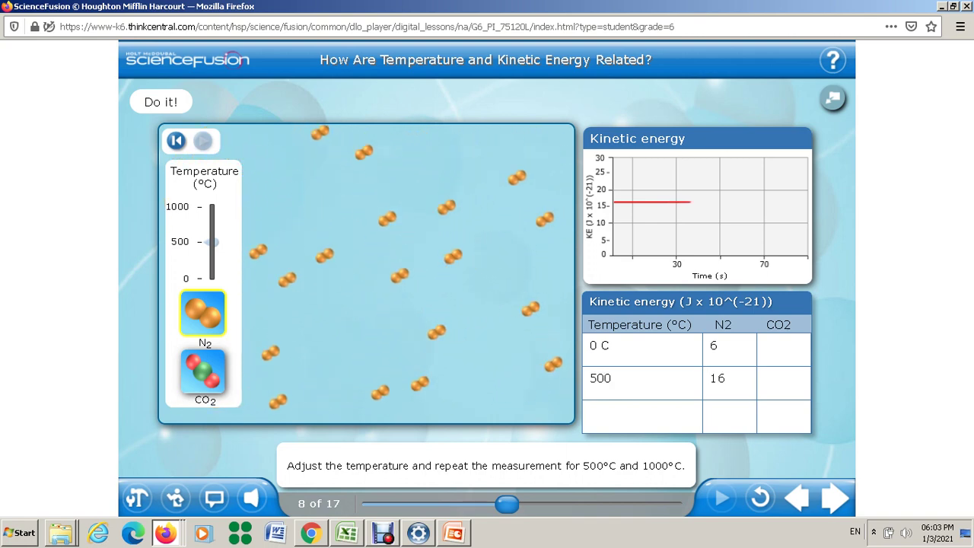
text(C)
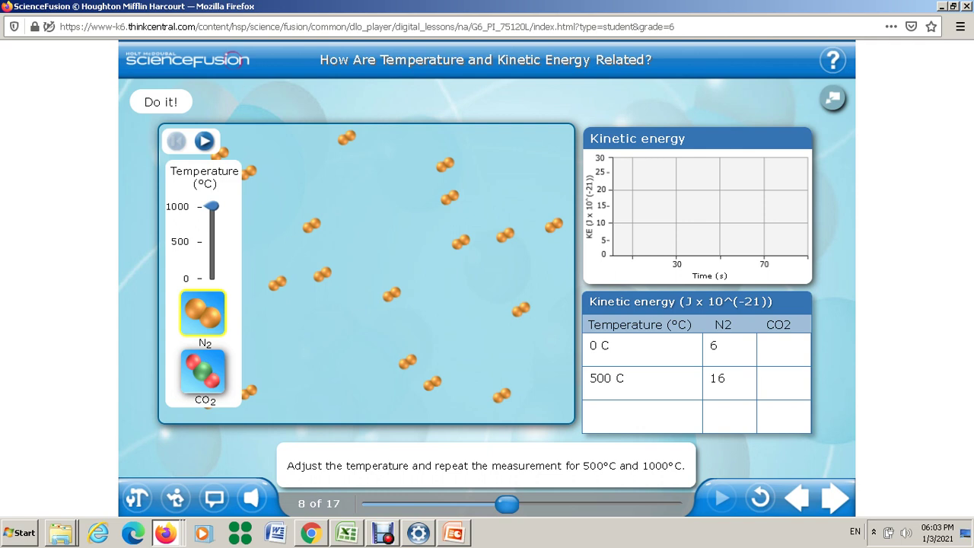
Run N2 at 1000 °C, record 1000 with kinetic energy 26 in row three, and continue.
click(204, 141)
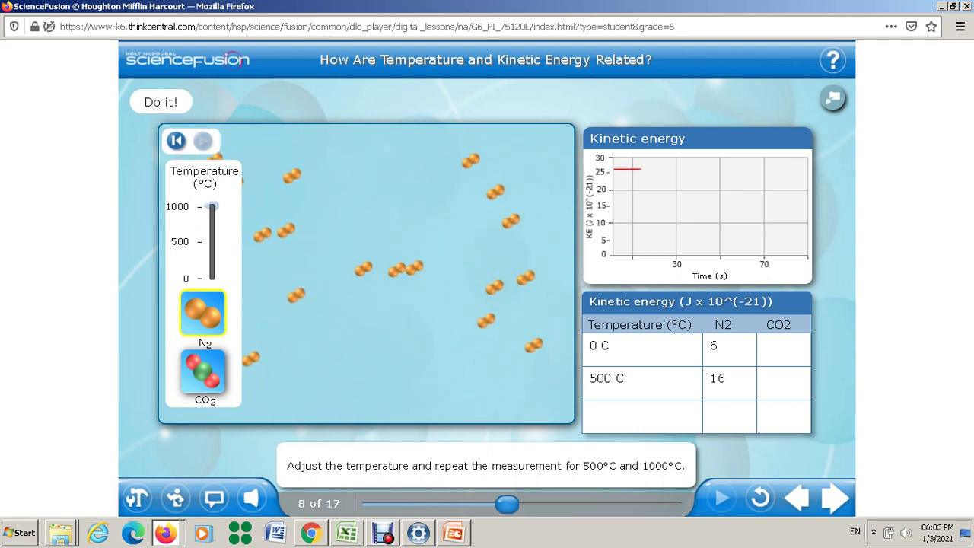
click(711, 411)
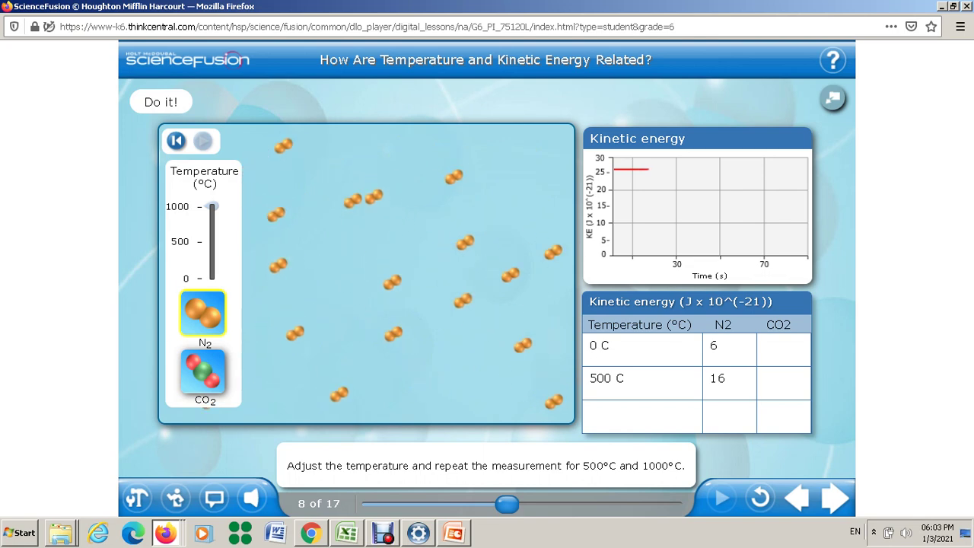
text(26)
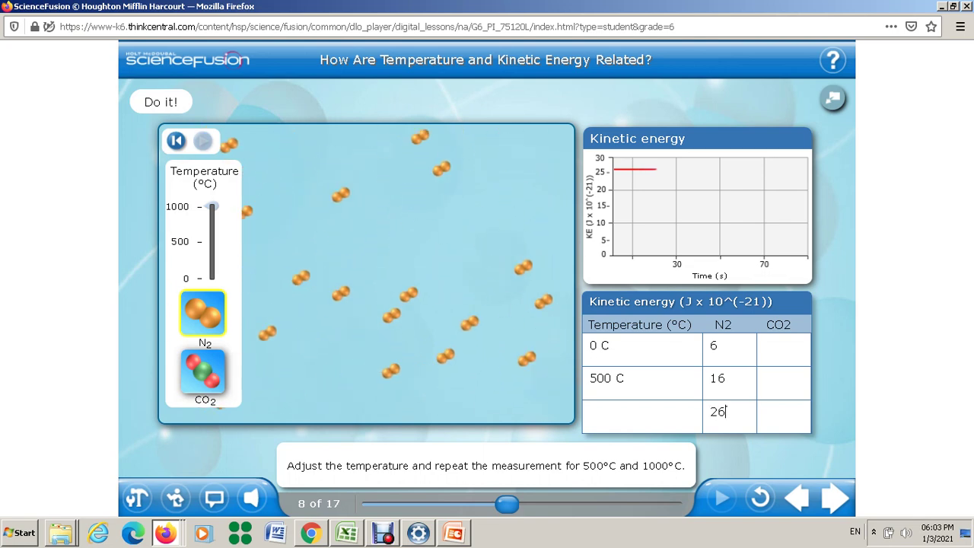
click(591, 411)
text(100)
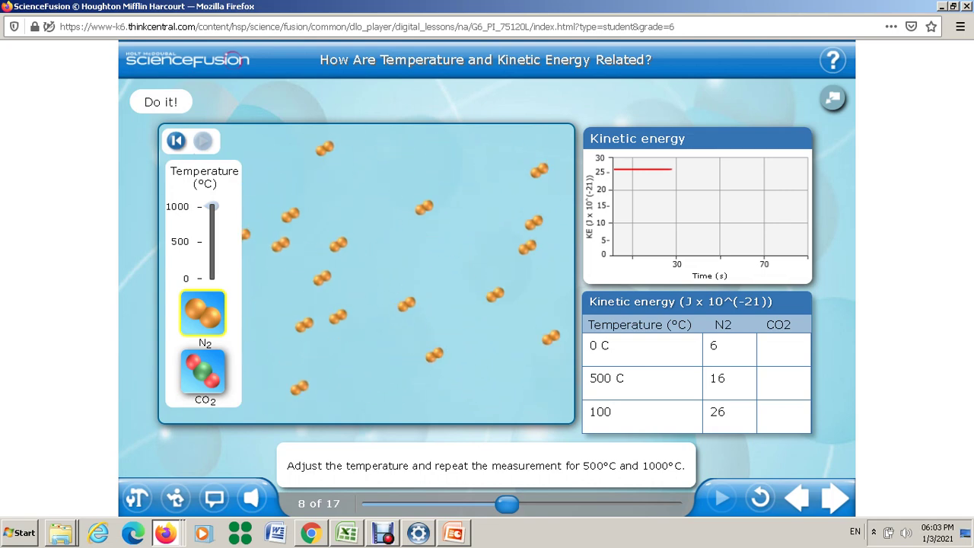
text(0C)
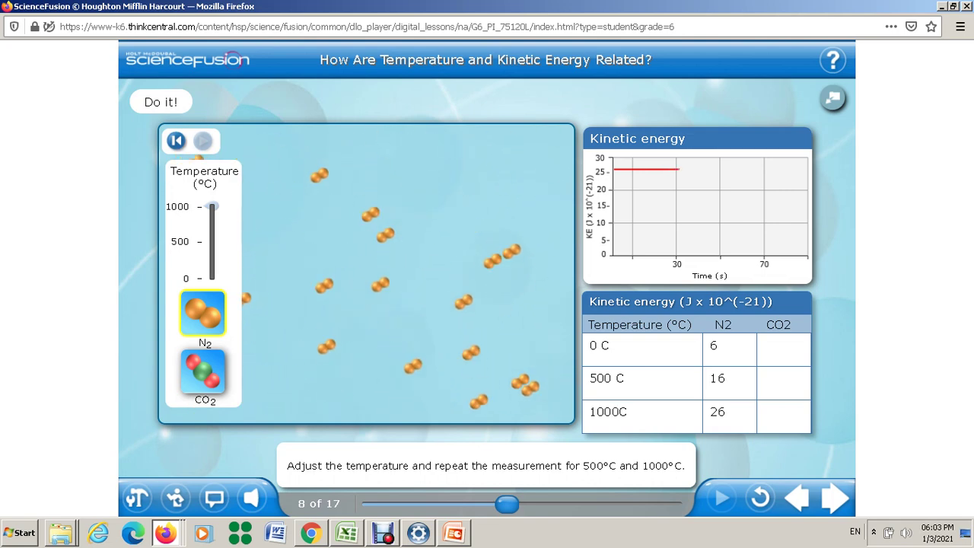
key(BackSpace)
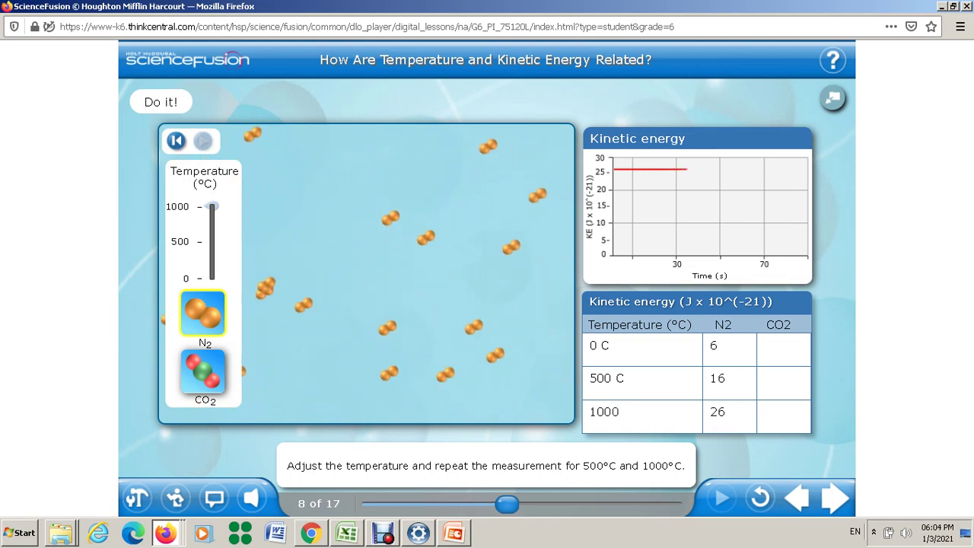
click(383, 533)
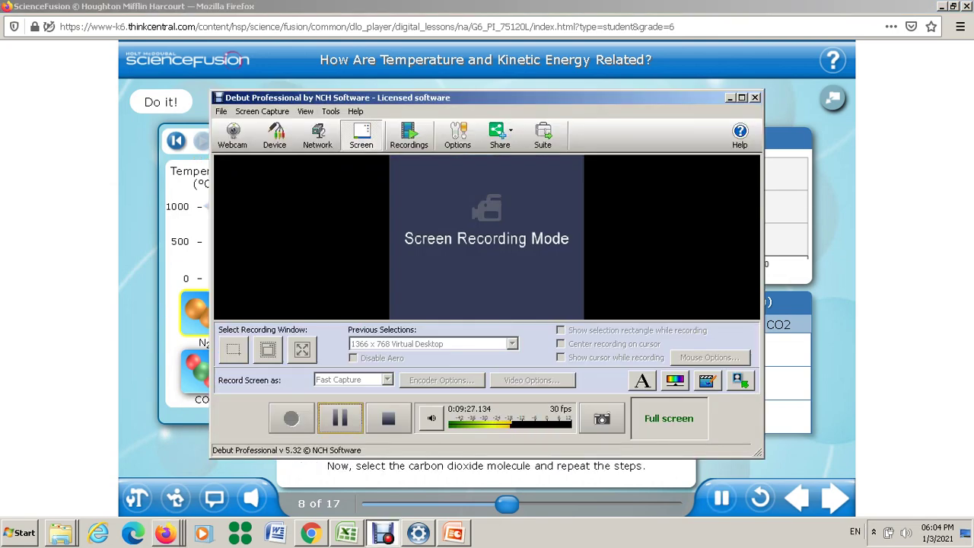
Switch the molecules to CO2, run it at 0 °C, and enter kinetic energy 6 in the 0 C row.
click(383, 532)
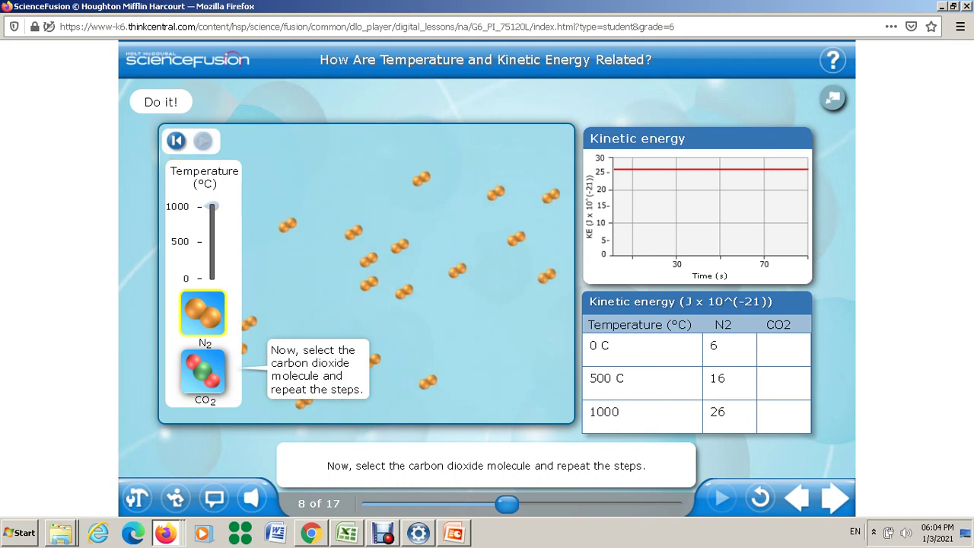
click(202, 372)
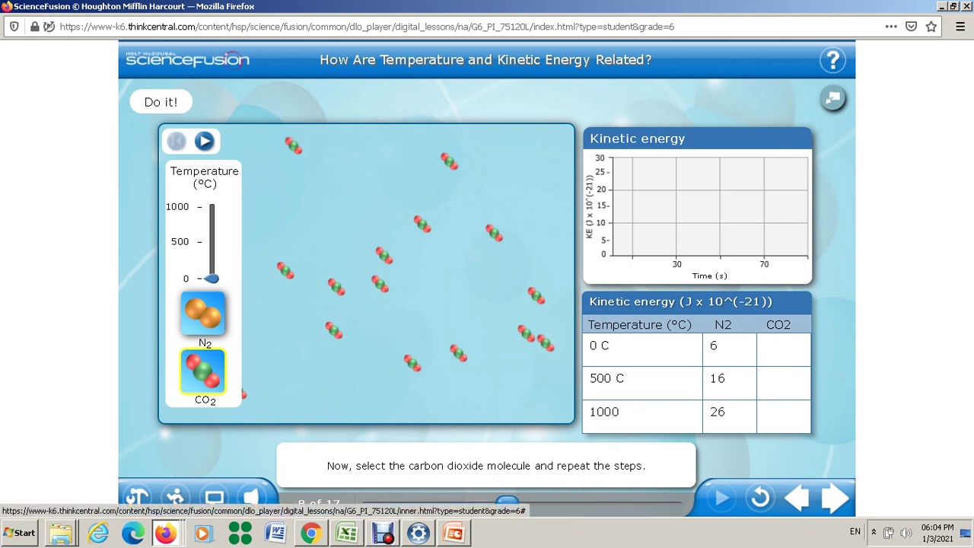
click(204, 141)
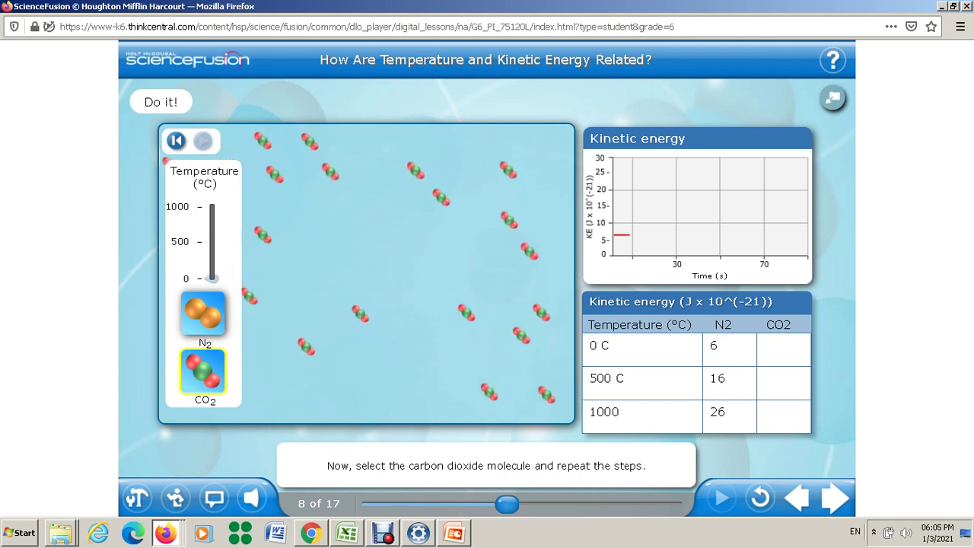
click(765, 345)
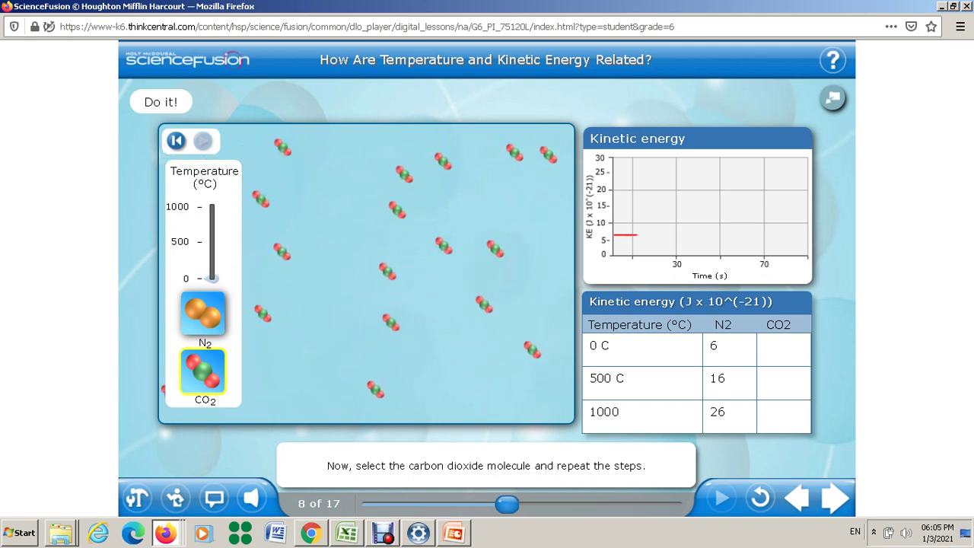
text(6)
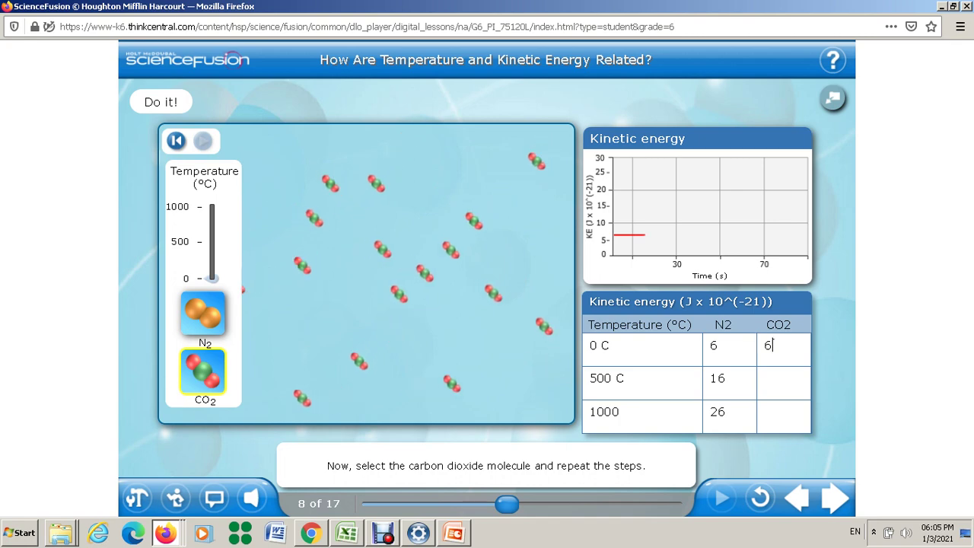
key(Tab)
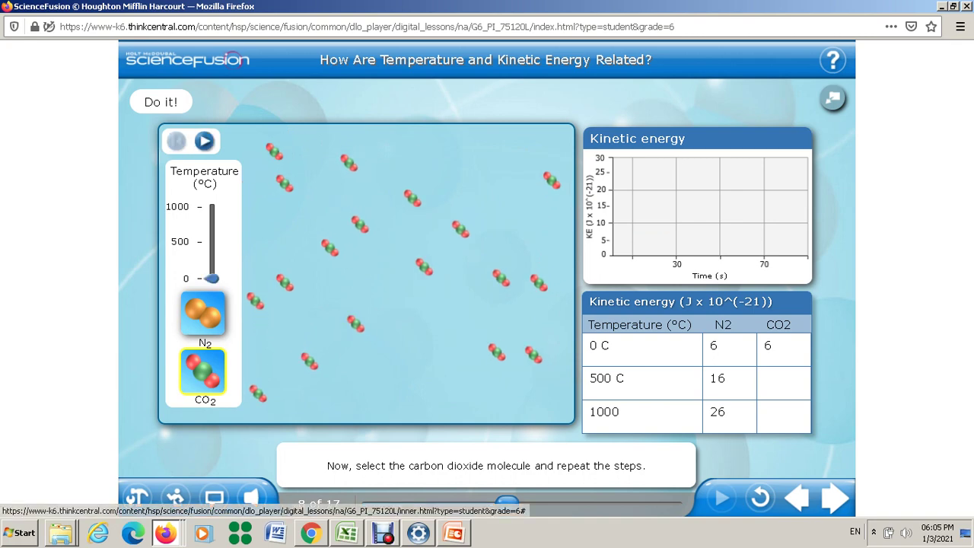
Raise the temperature to 500 °C, run CO2, and enter 16 in the 500 C row.
drag(212, 264, 211, 242)
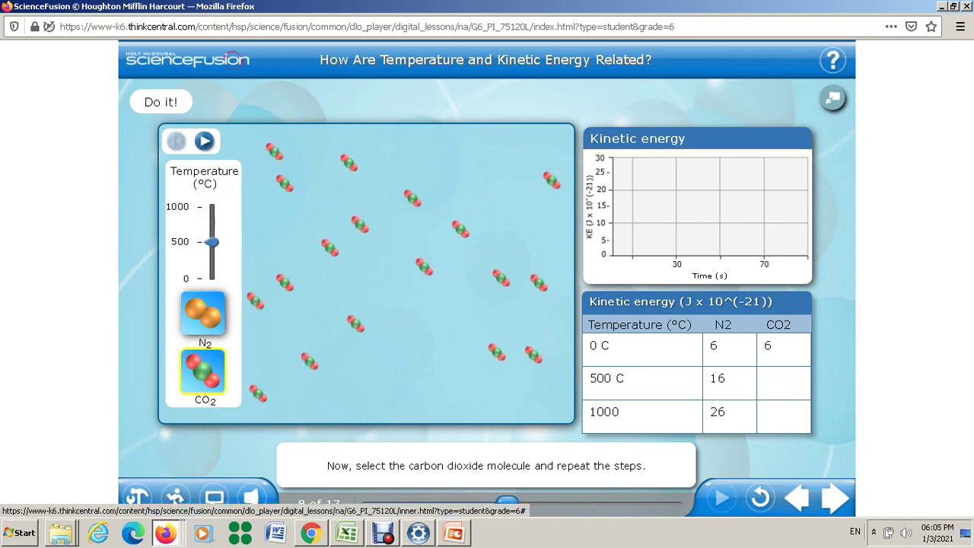
click(204, 141)
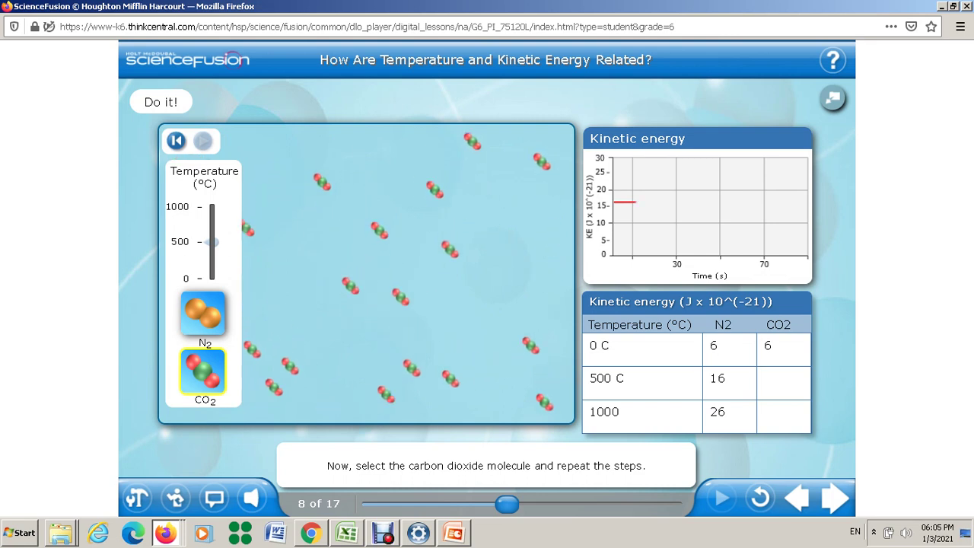
text(16)
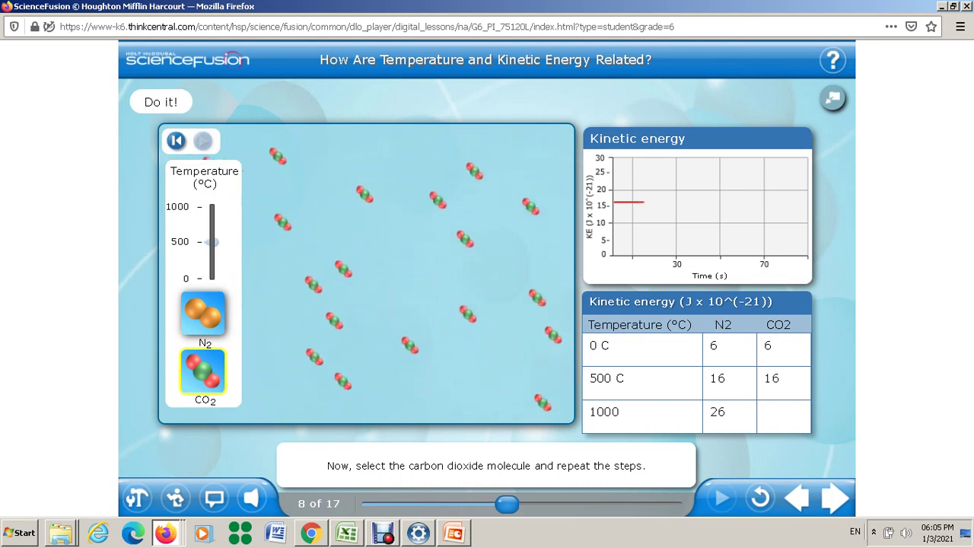
Reset, set the temperature to 1000 °C, run CO2, and enter 26 in the 1000 row.
click(176, 140)
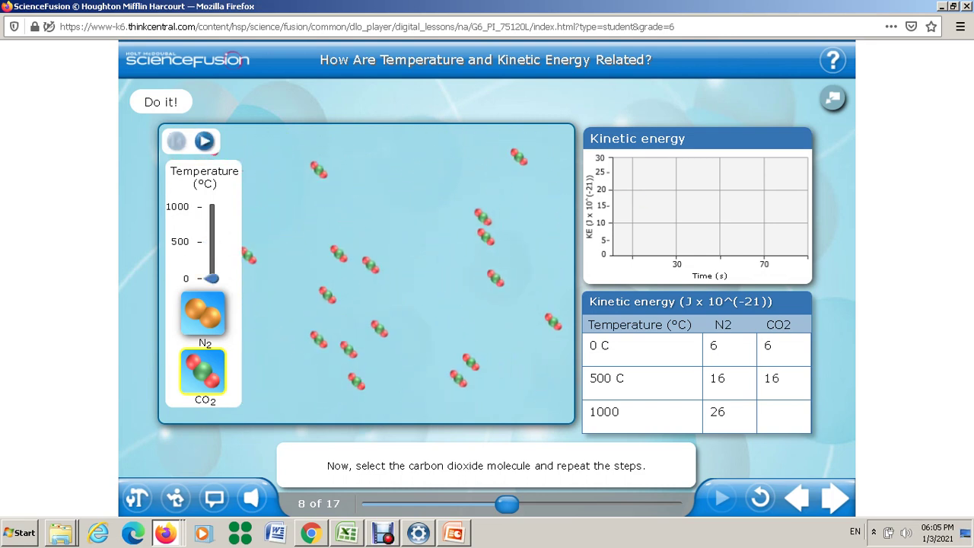
drag(211, 278, 212, 273)
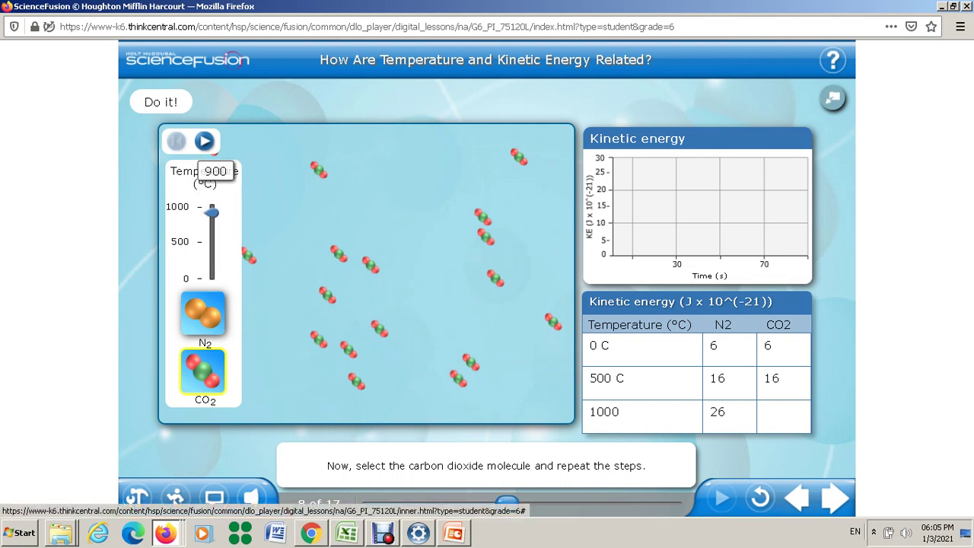
drag(211, 212, 212, 206)
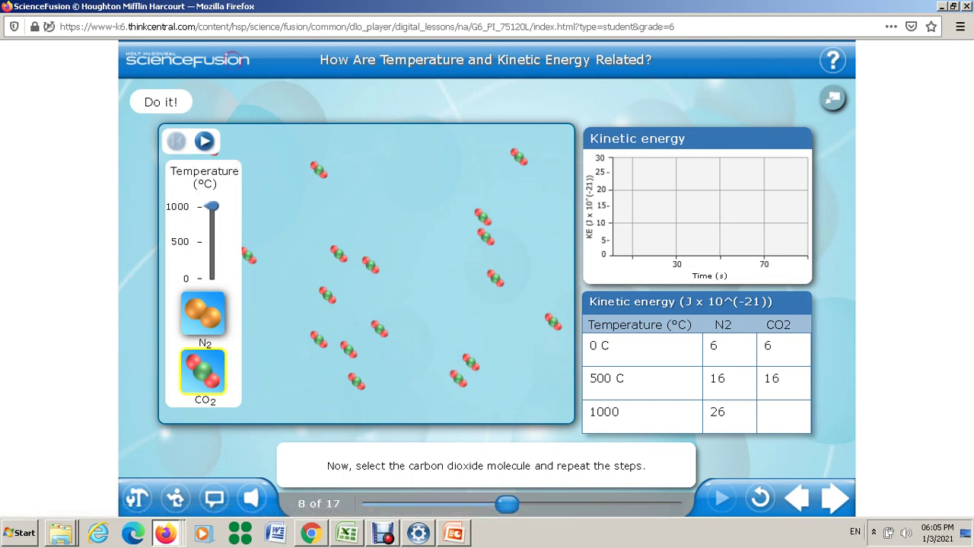
click(203, 140)
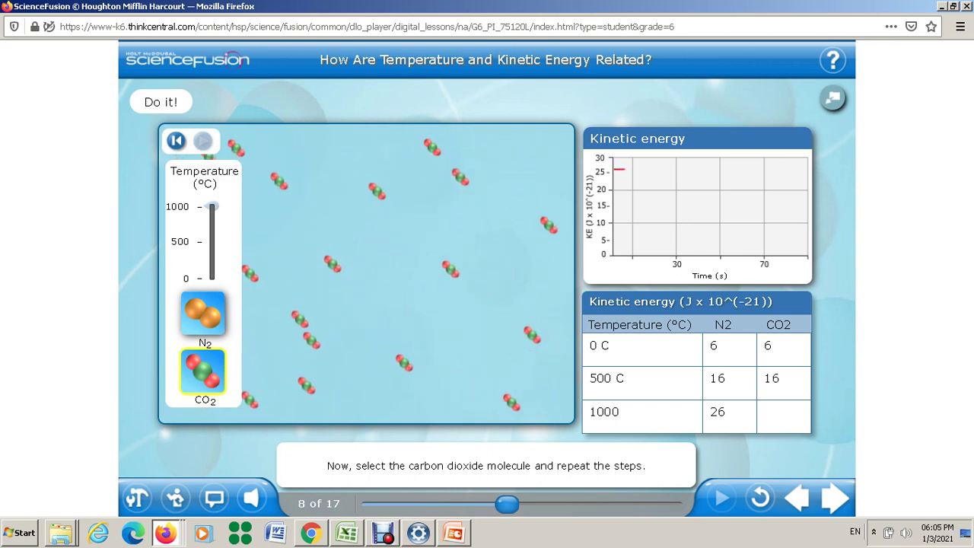
click(765, 411)
text(26)
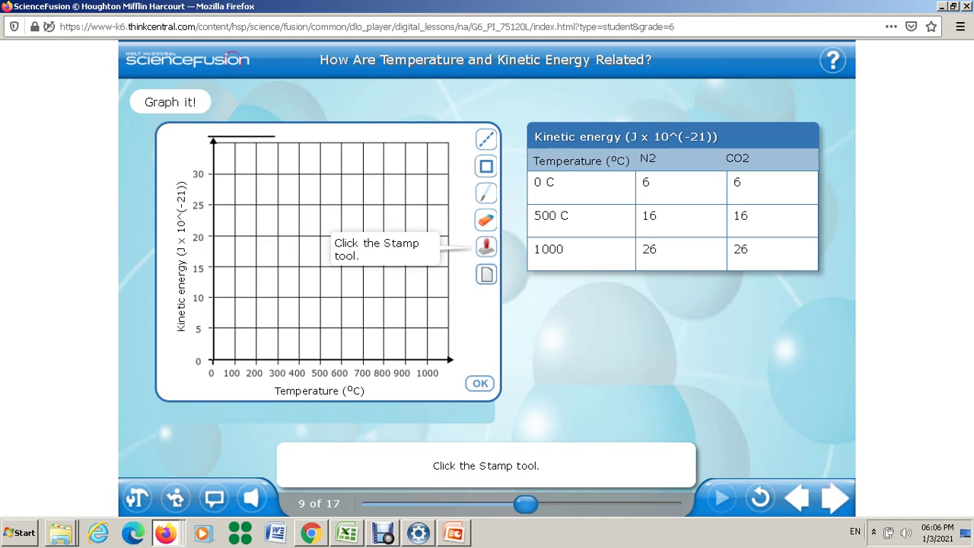
Stamp star points on the graph at (0, 6), (500, 16) and (1000, 26).
click(487, 245)
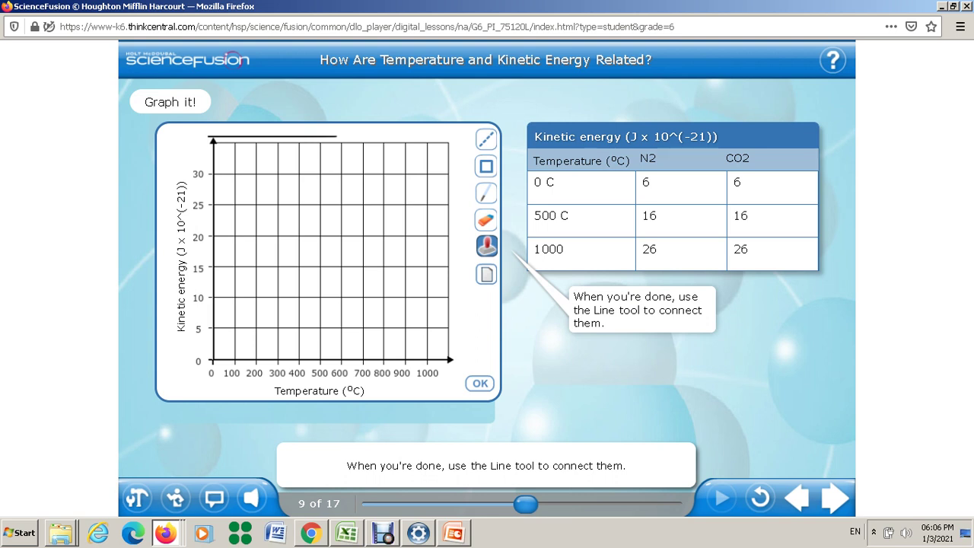
click(212, 317)
click(320, 258)
click(427, 196)
click(487, 193)
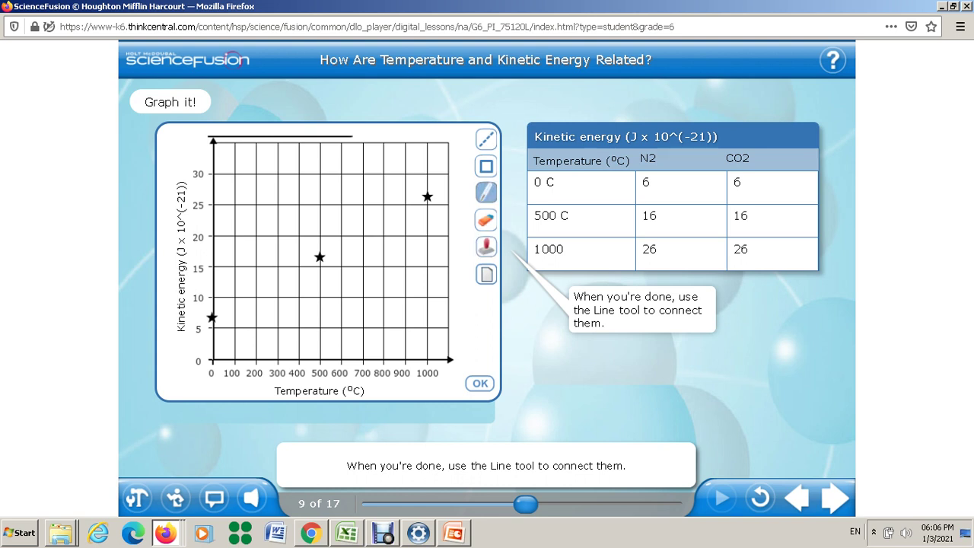
Draw a rising pencil line through the three stars, erasing overshoots, then advance to slide 10.
drag(213, 316, 363, 217)
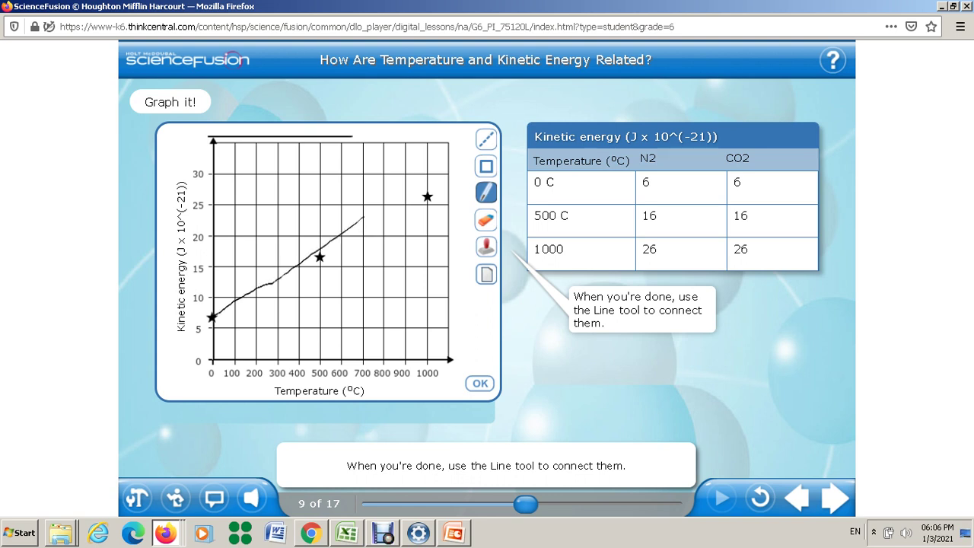
click(486, 220)
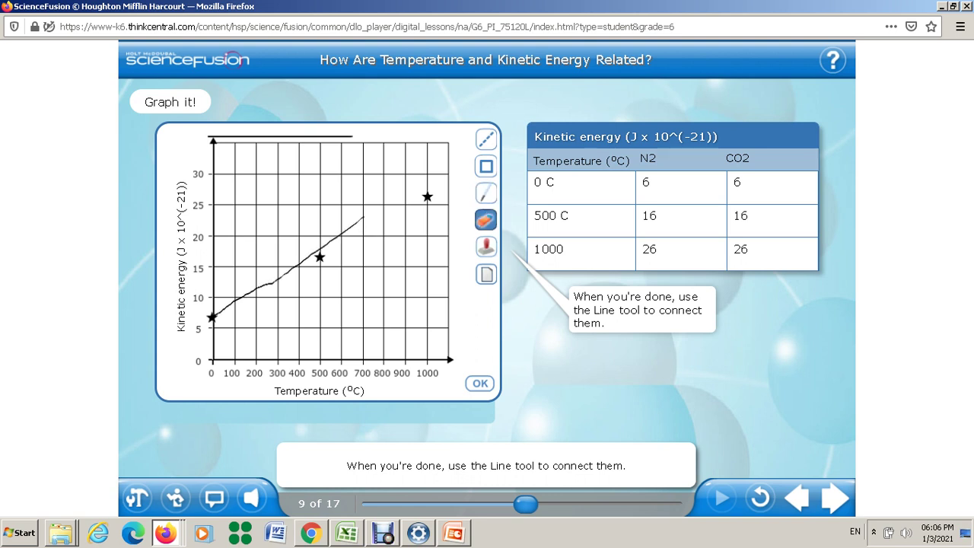
drag(363, 218, 308, 255)
click(485, 193)
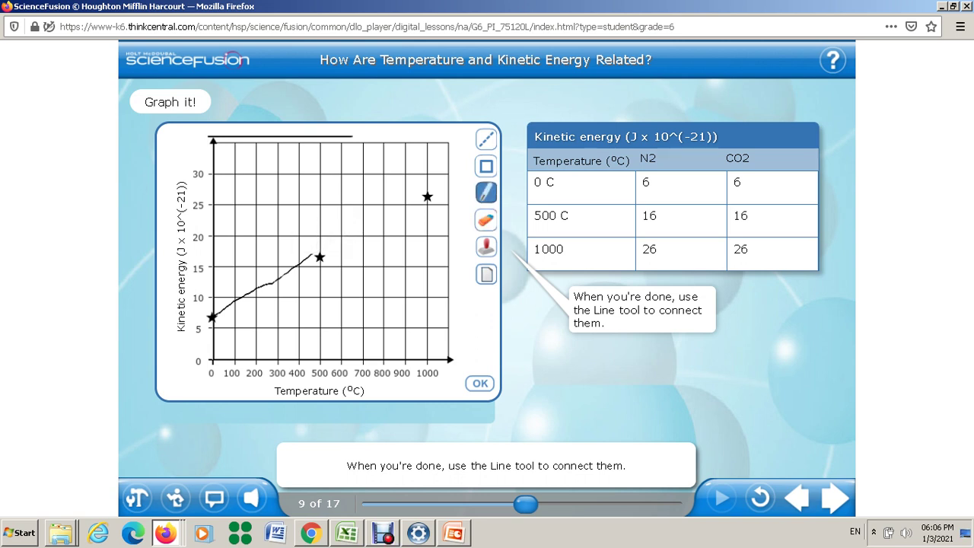
drag(300, 264, 392, 202)
mouse_move(392, 205)
mouse_down()
mouse_move(420, 175)
mouse_move(423, 151)
mouse_move(411, 195)
mouse_move(414, 179)
mouse_move(419, 201)
mouse_up()
click(486, 220)
click(486, 193)
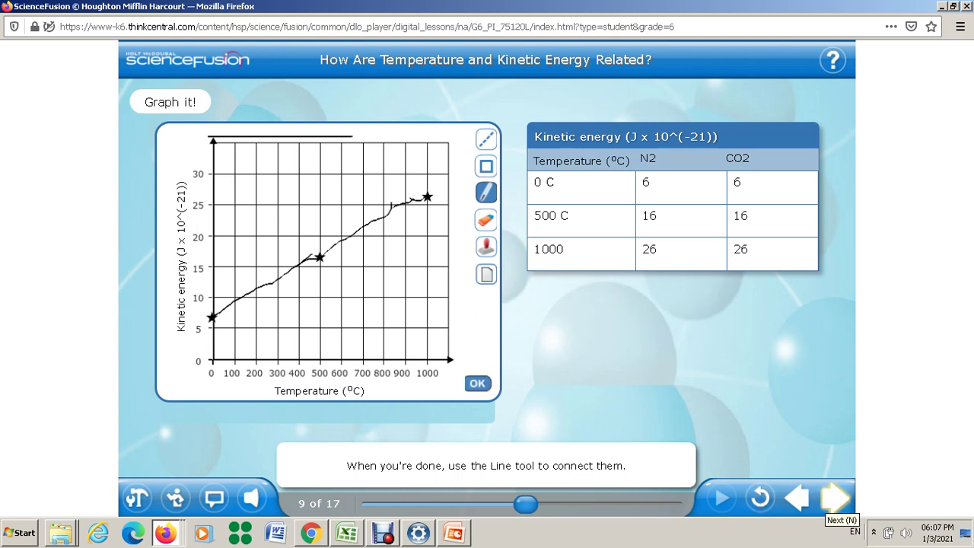
click(835, 499)
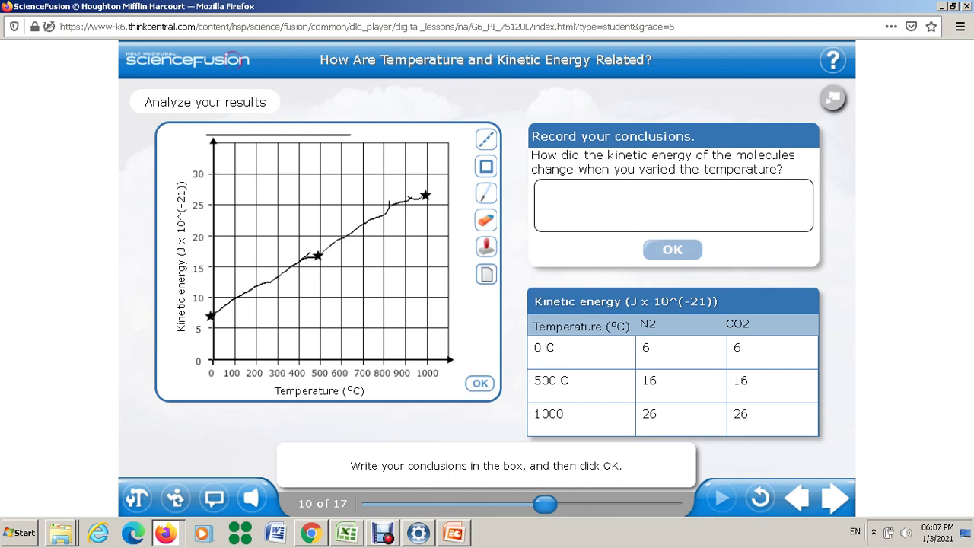
Submit '.' as the recorded conclusion and advance to slide 11.
click(541, 192)
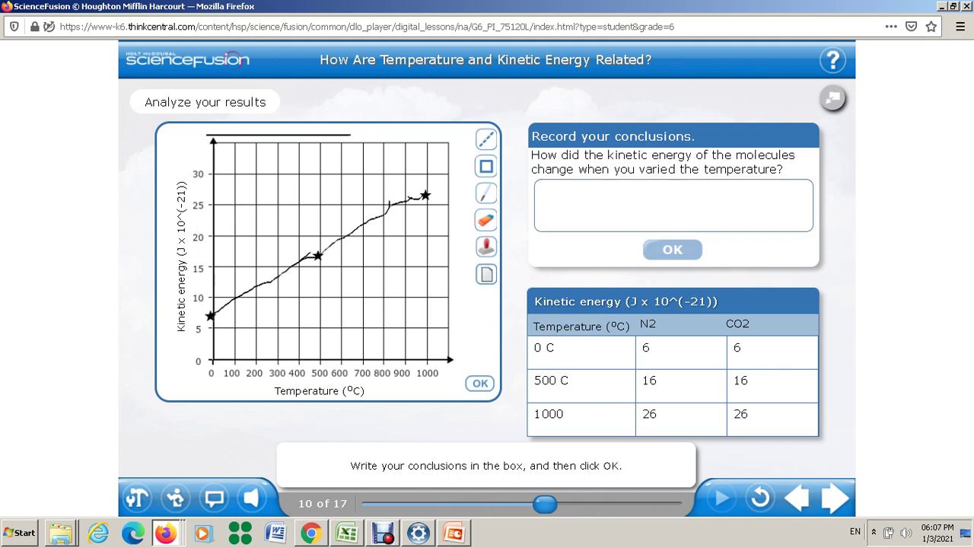
text(.)
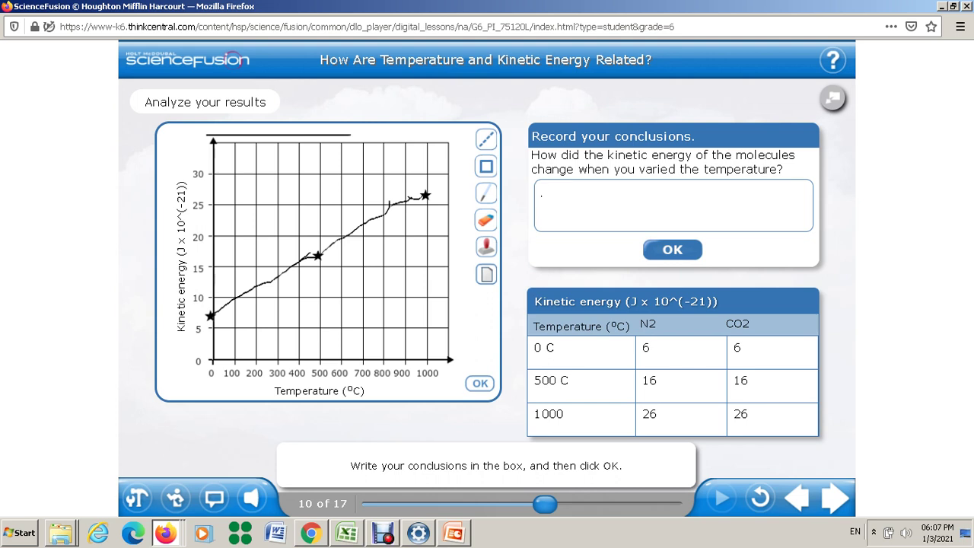
key(Return)
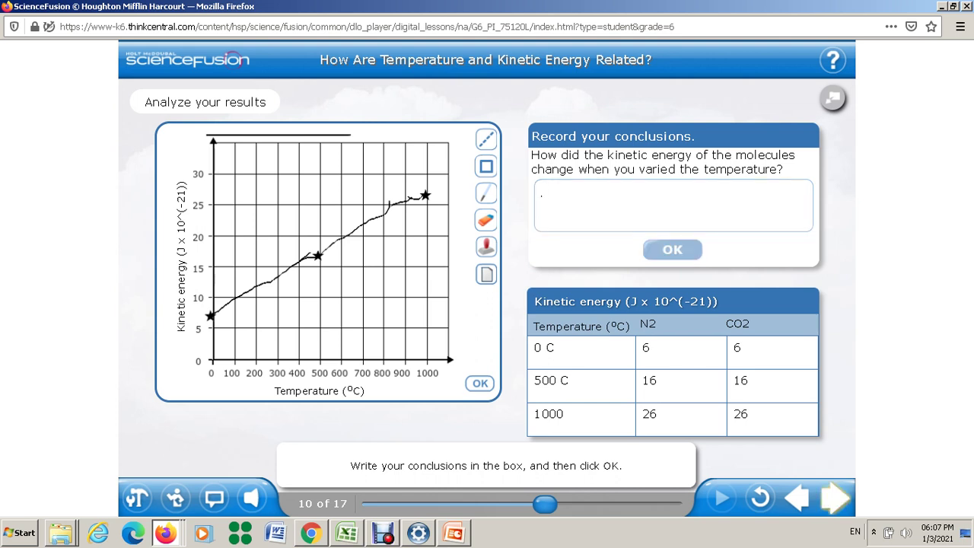
click(836, 498)
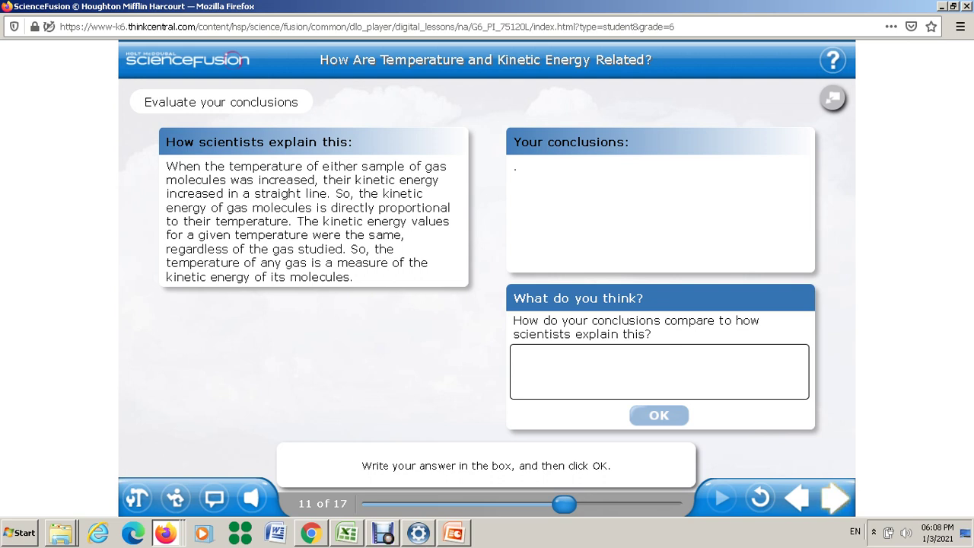
Bring the Debut Professional recorder window to the front.
click(384, 533)
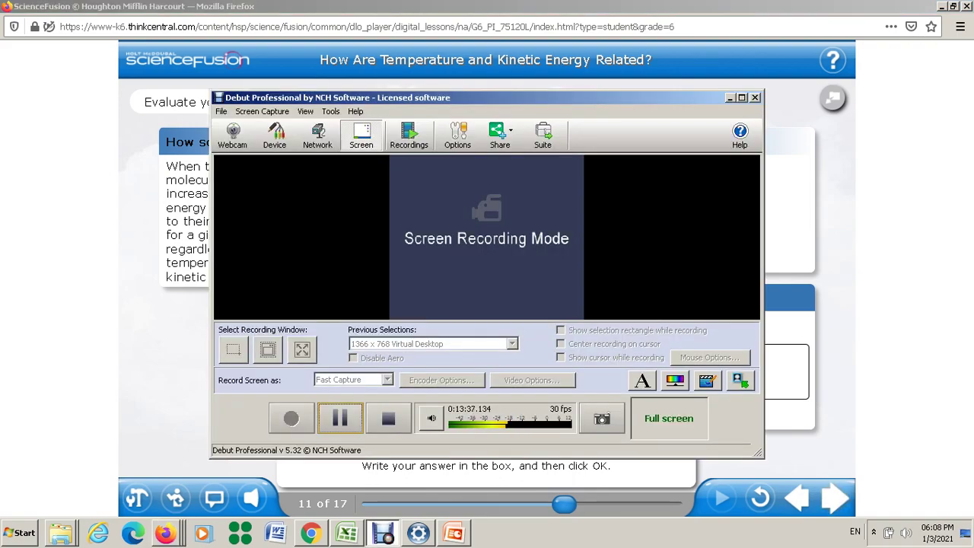